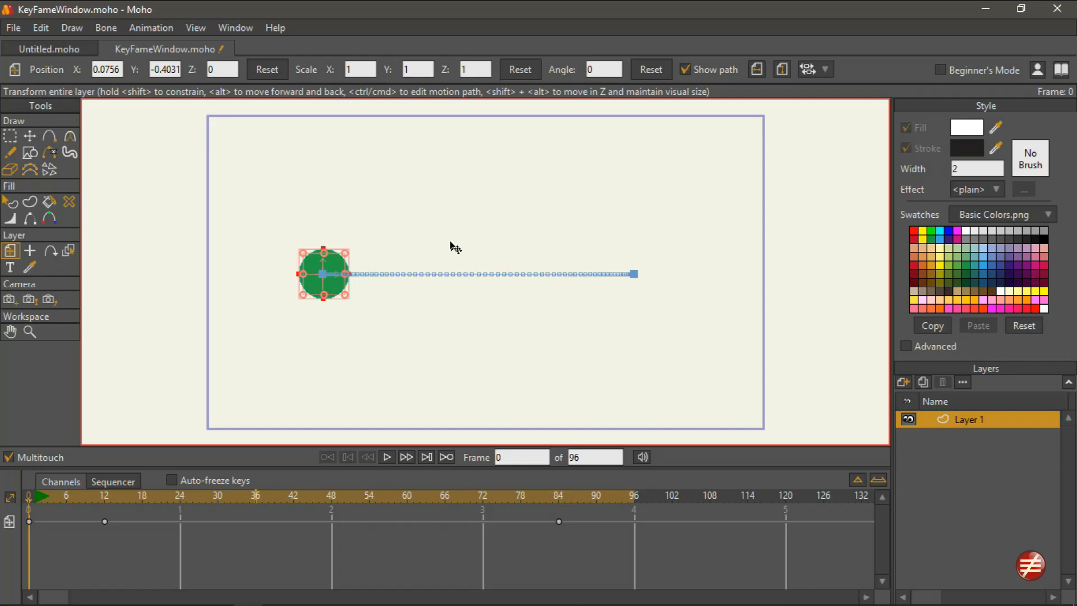
Step: Open the Keyframe window and select the layer's keyframe at frame 12
{"action": "left_click", "coordinate": [236, 28]}
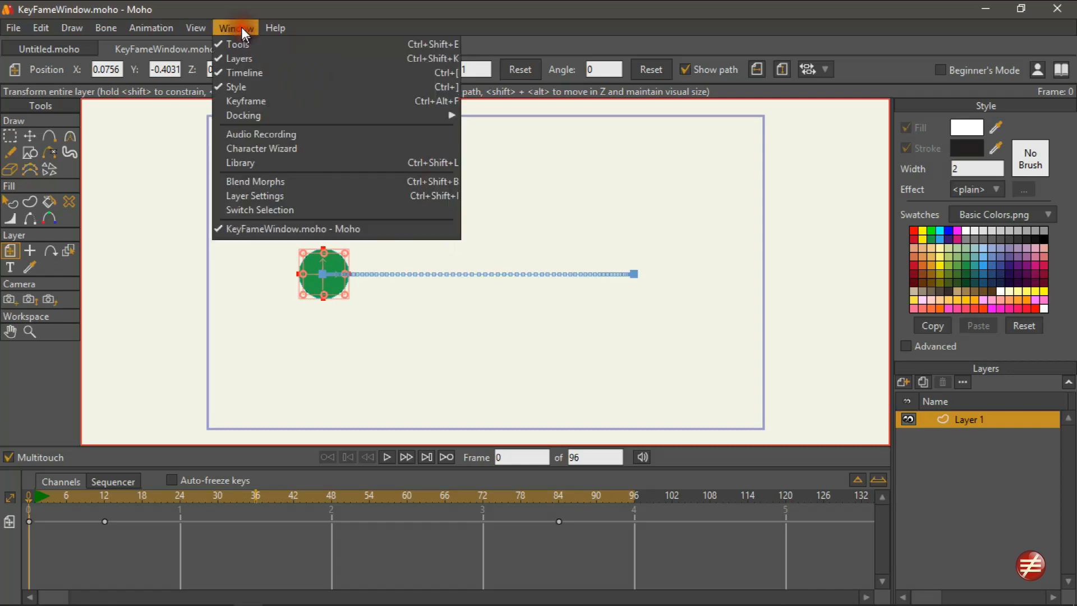
{"action": "left_click", "coordinate": [246, 100]}
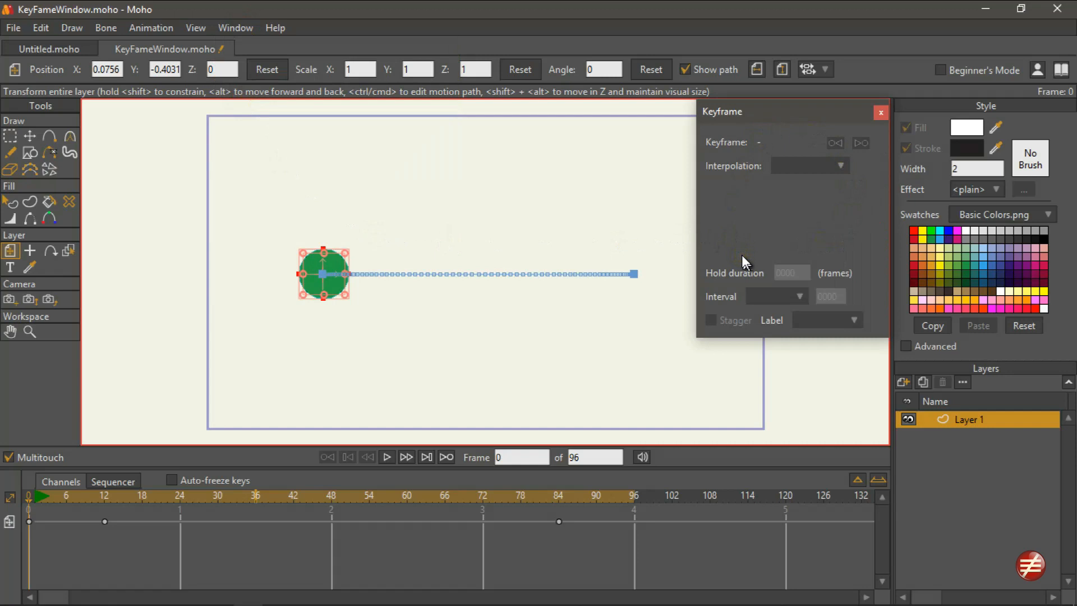
{"action": "left_click", "coordinate": [103, 522]}
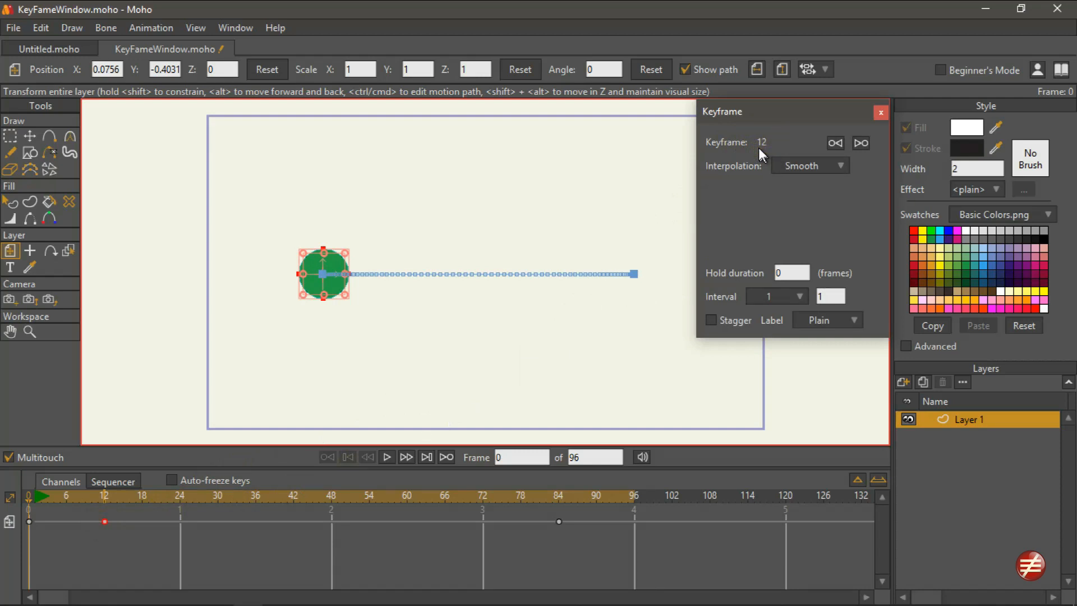
Step: Step between the layer's keyframes, ending on frame 12, and review its interpolation options, choosing Smooth
{"action": "left_click", "coordinate": [558, 520]}
{"action": "left_click", "coordinate": [834, 140]}
{"action": "left_click", "coordinate": [834, 140]}
{"action": "left_click", "coordinate": [860, 142]}
{"action": "left_click", "coordinate": [820, 165]}
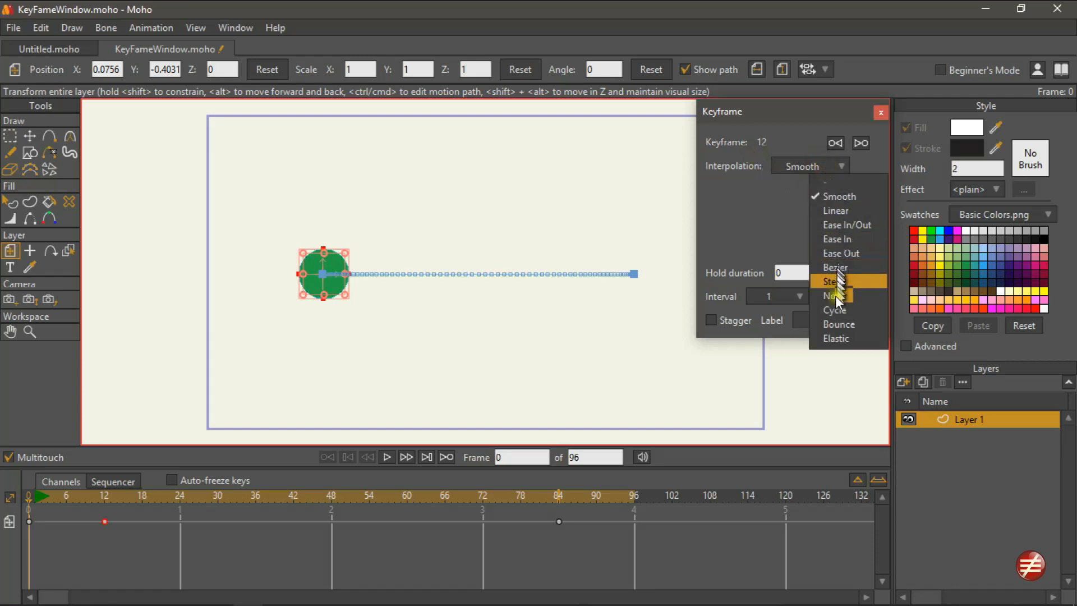
{"action": "left_click", "coordinate": [840, 196]}
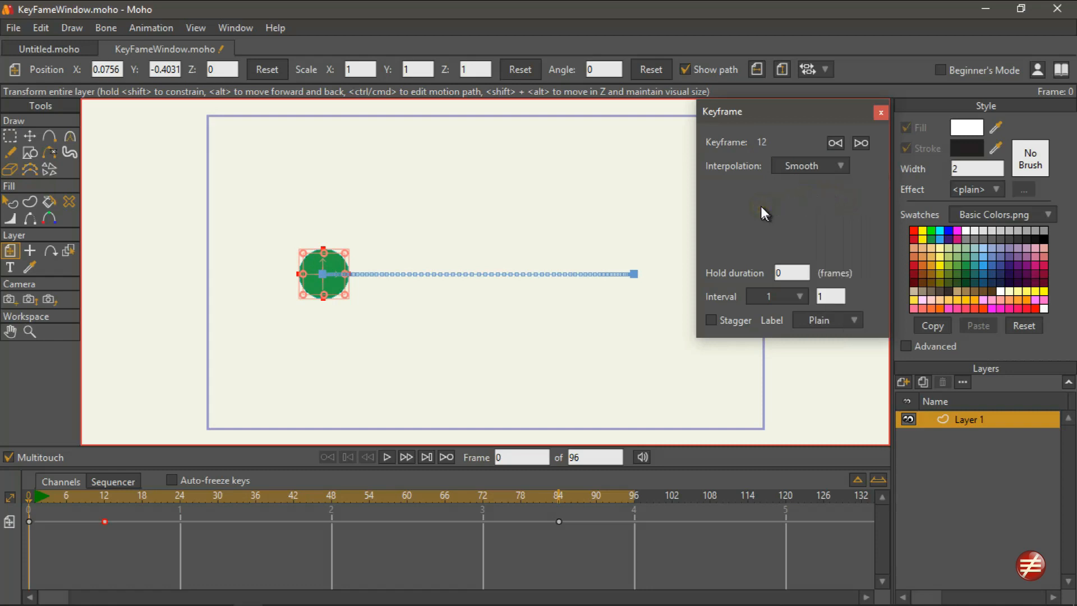
Step: Play the circle's animation to preview its motion, stop it and return to frame 0
{"action": "left_click", "coordinate": [387, 457]}
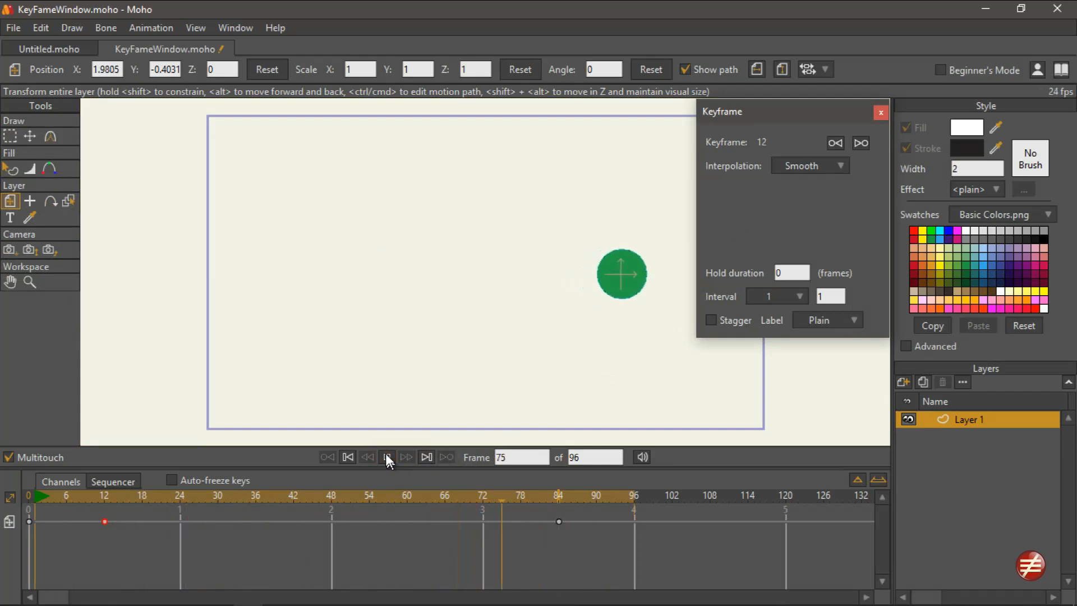
{"action": "left_click", "coordinate": [386, 456]}
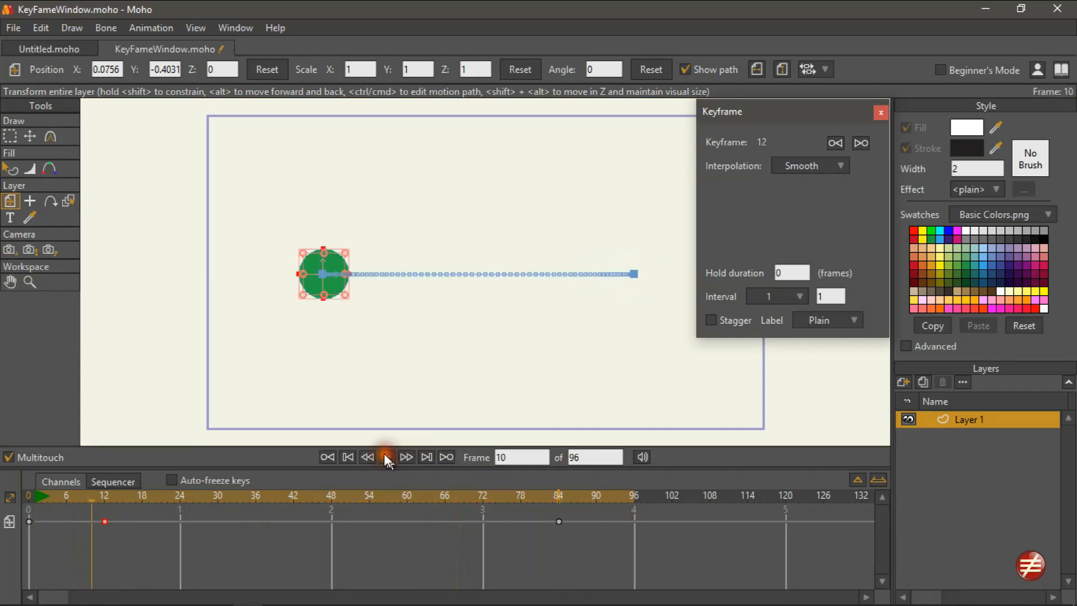
{"action": "left_click", "coordinate": [349, 456]}
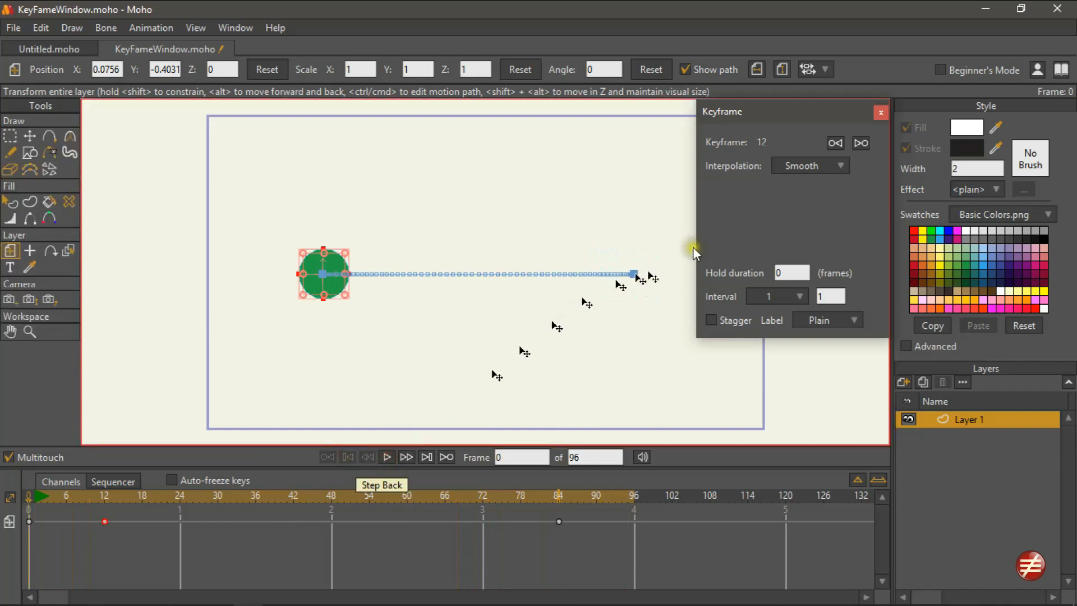
Step: Set the frame 12 keyframe's hold duration to 15 frames and scrub the timeline to frame 20 to check the hold
{"action": "left_click", "coordinate": [781, 273]}
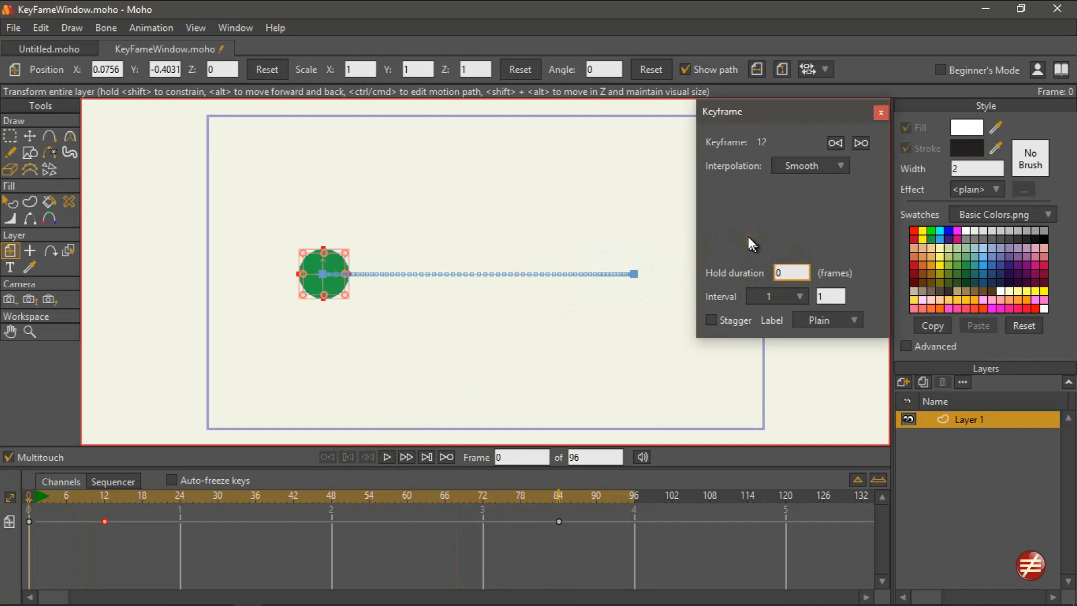
{"action": "key", "text": "BackSpace"}
{"action": "type", "text": "15"}
{"action": "key", "text": "Return"}
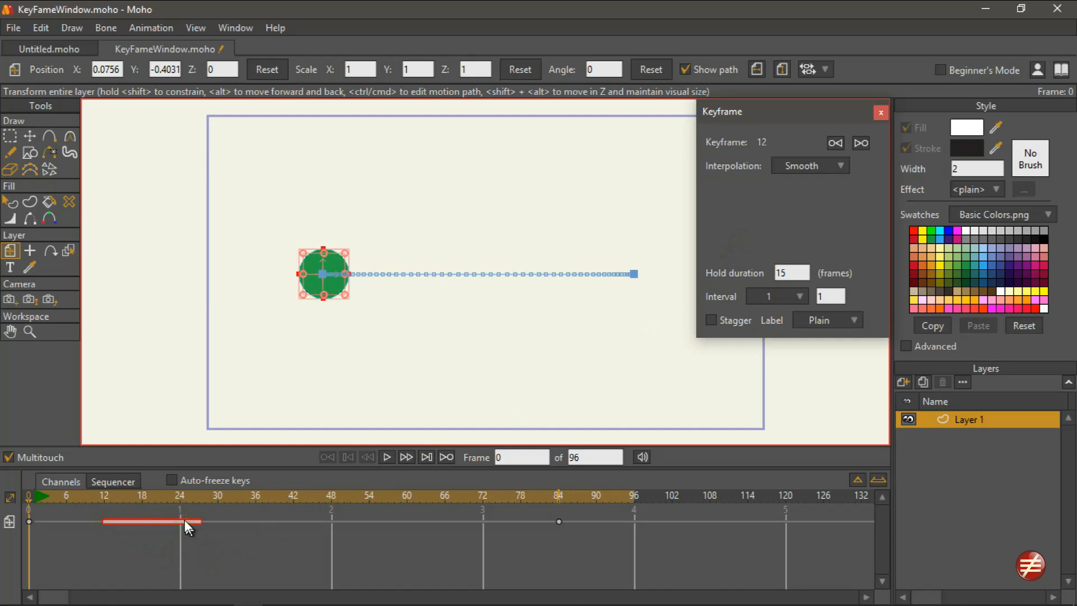
{"action": "left_click", "coordinate": [134, 496]}
{"action": "mouse_move", "coordinate": [133, 495]}
{"action": "left_mouse_down"}
{"action": "mouse_move", "coordinate": [180, 497]}
{"action": "mouse_move", "coordinate": [115, 490]}
{"action": "mouse_move", "coordinate": [332, 498]}
{"action": "mouse_move", "coordinate": [158, 498]}
{"action": "left_mouse_up"}
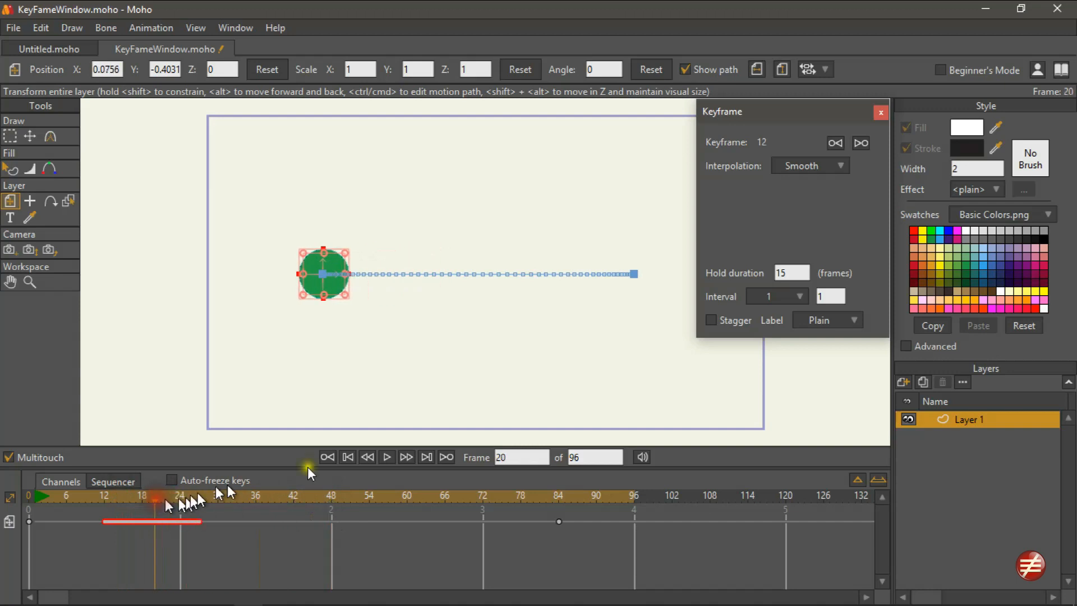
Step: Give the frame 12 keyframe a custom interval of 8
{"action": "left_click", "coordinate": [798, 292]}
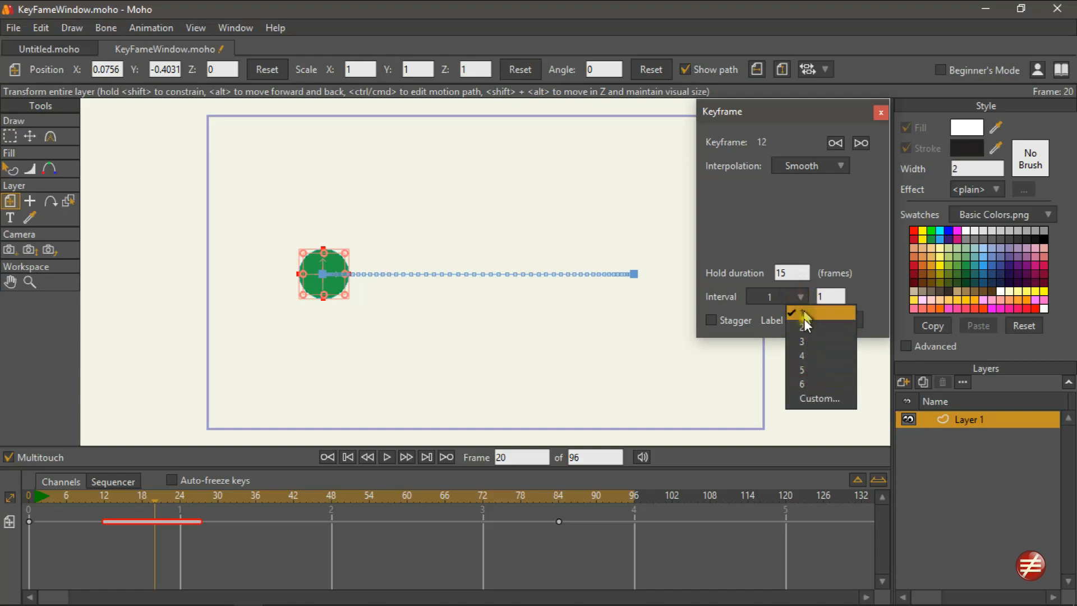
{"action": "left_click", "coordinate": [807, 393]}
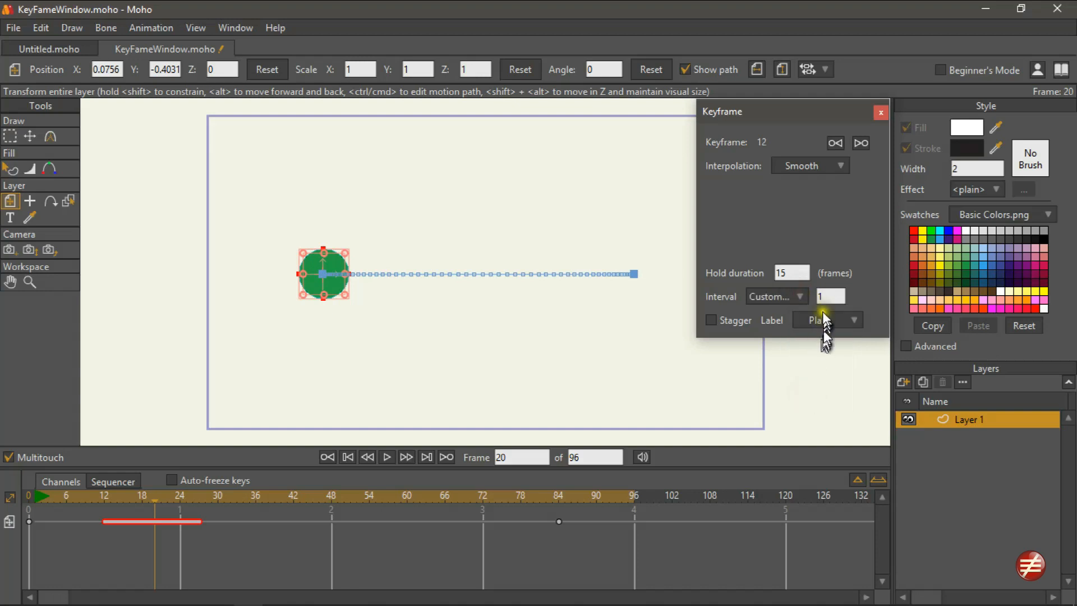
{"action": "left_click_drag", "start_coordinate": [830, 296], "coordinate": [817, 295]}
{"action": "type", "text": "8"}
{"action": "key", "text": "Return"}
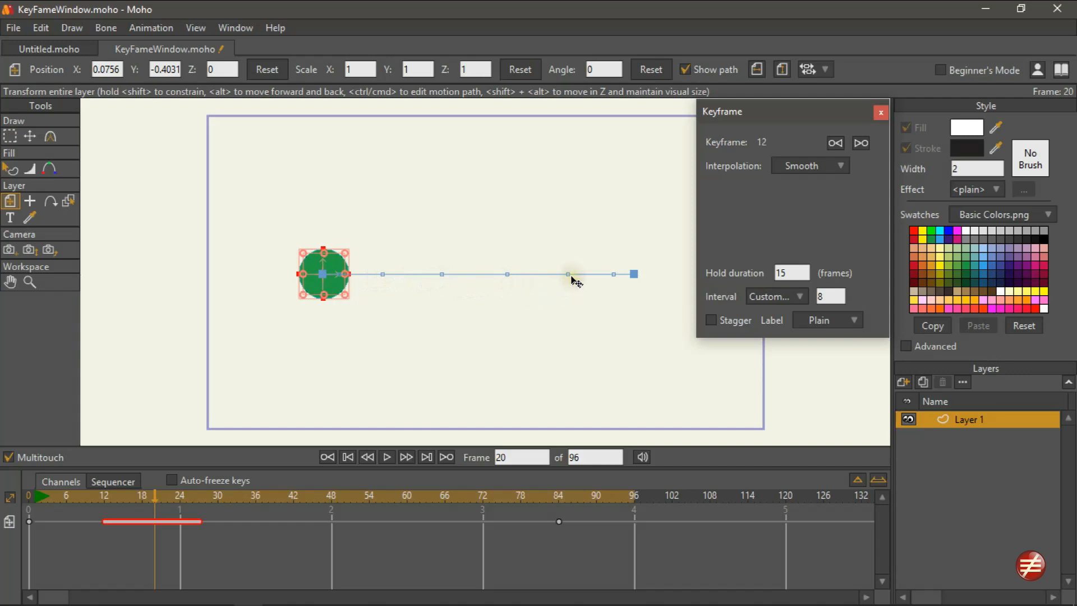
Step: Enable Stagger for the frame 12 keyframe and preview the motion by scrubbing and playing the timeline, finishing at frame 12
{"action": "left_click", "coordinate": [710, 320]}
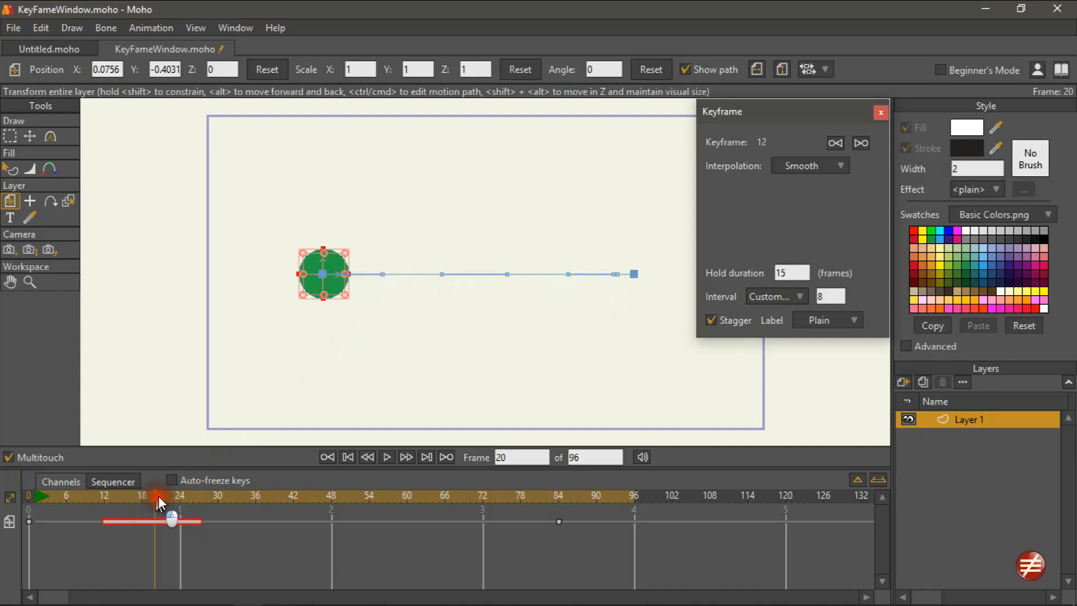
{"action": "left_click", "coordinate": [249, 508]}
{"action": "left_click_drag", "start_coordinate": [267, 505], "coordinate": [406, 511]}
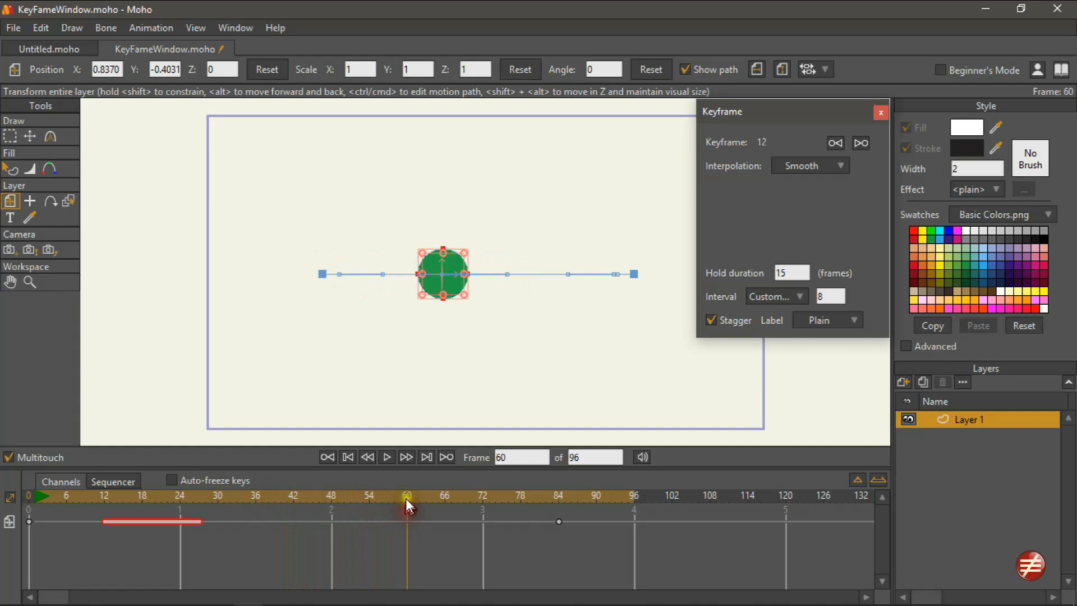
{"action": "left_click_drag", "start_coordinate": [406, 498], "coordinate": [564, 505]}
{"action": "left_click", "coordinate": [386, 456]}
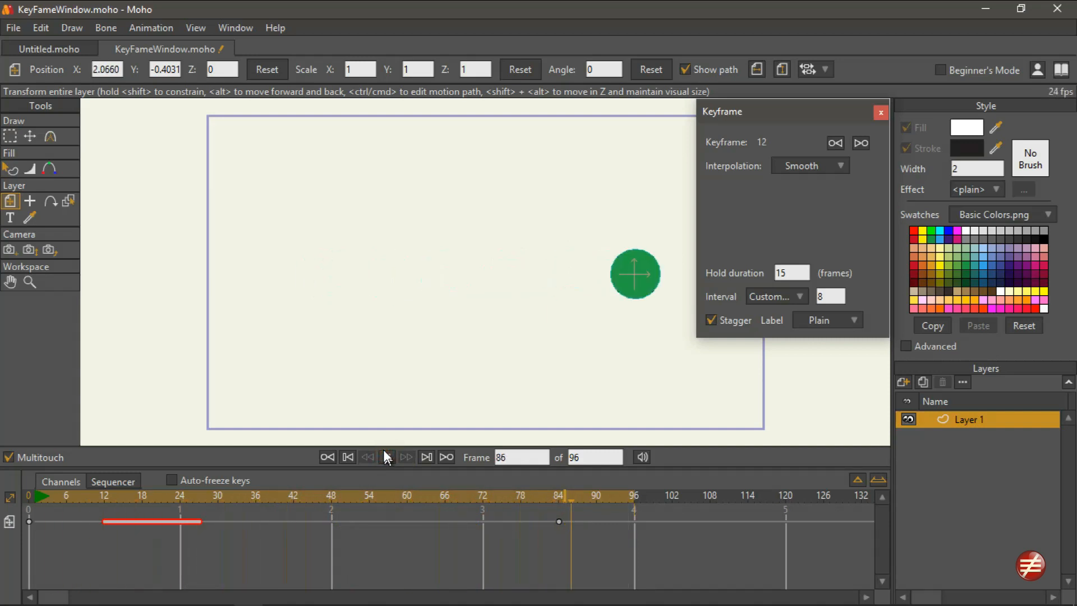
{"action": "left_click", "coordinate": [387, 457]}
{"action": "left_click", "coordinate": [102, 494]}
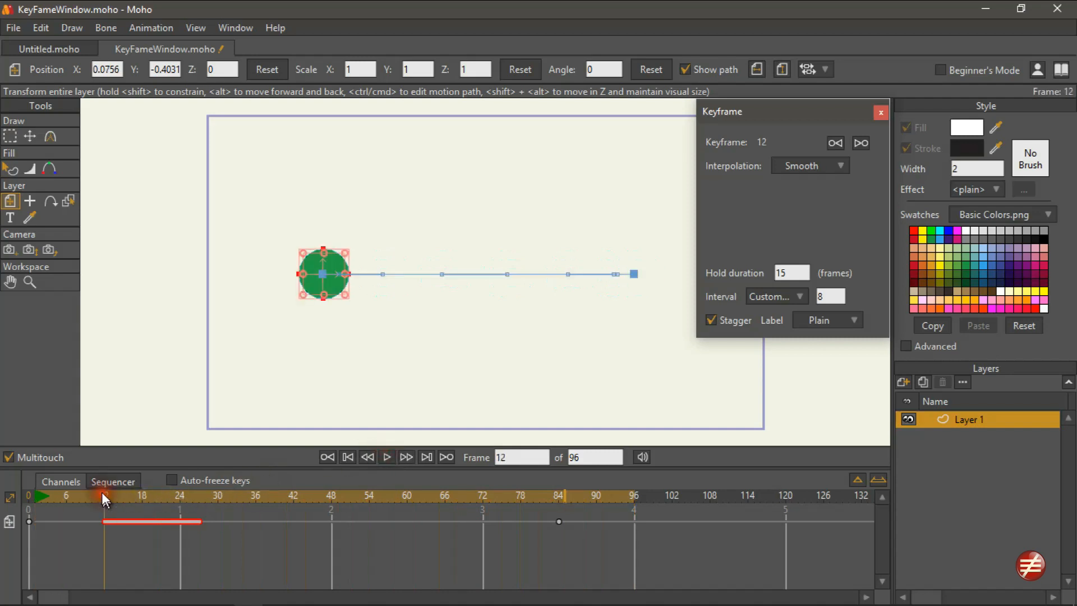
Step: Try the Orange and Coral labels on the frame 12 keyframe, restore the Plain label and deselect the keyframe
{"action": "left_click", "coordinate": [827, 320]}
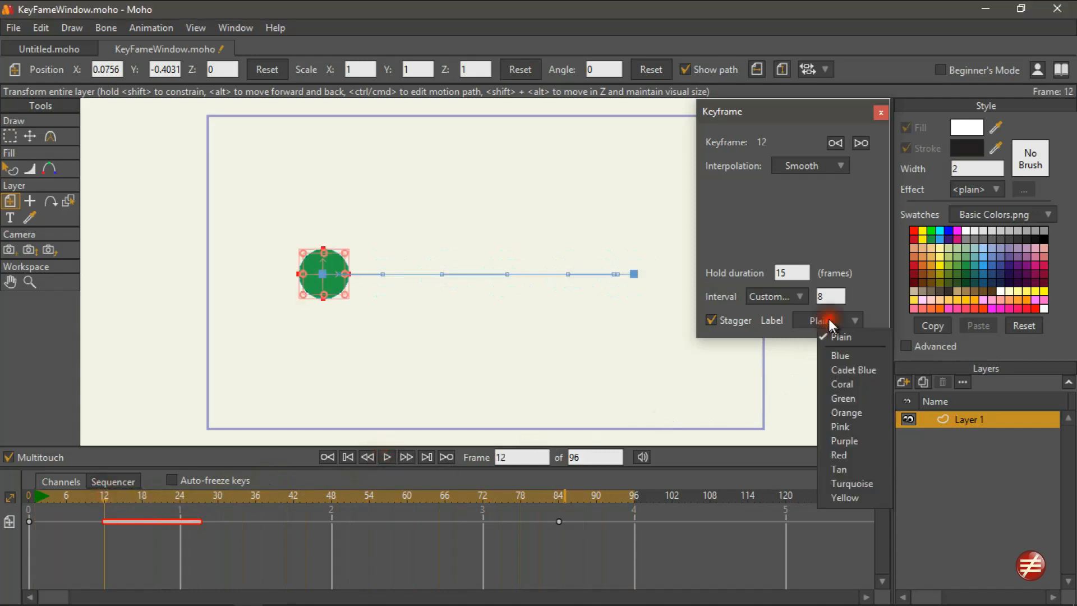
{"action": "left_click", "coordinate": [836, 409]}
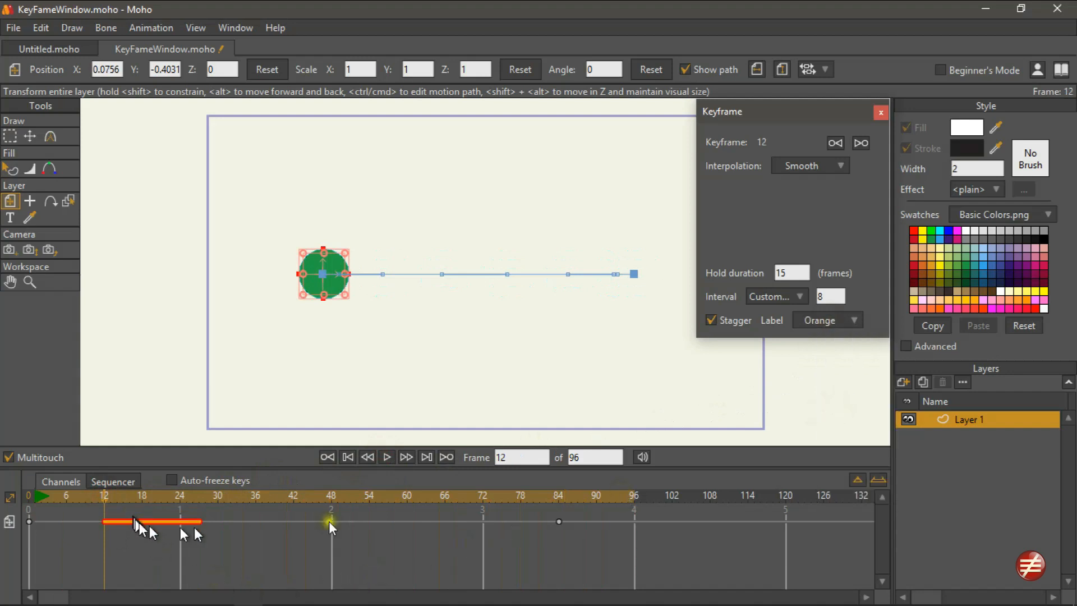
{"action": "left_click", "coordinate": [820, 321]}
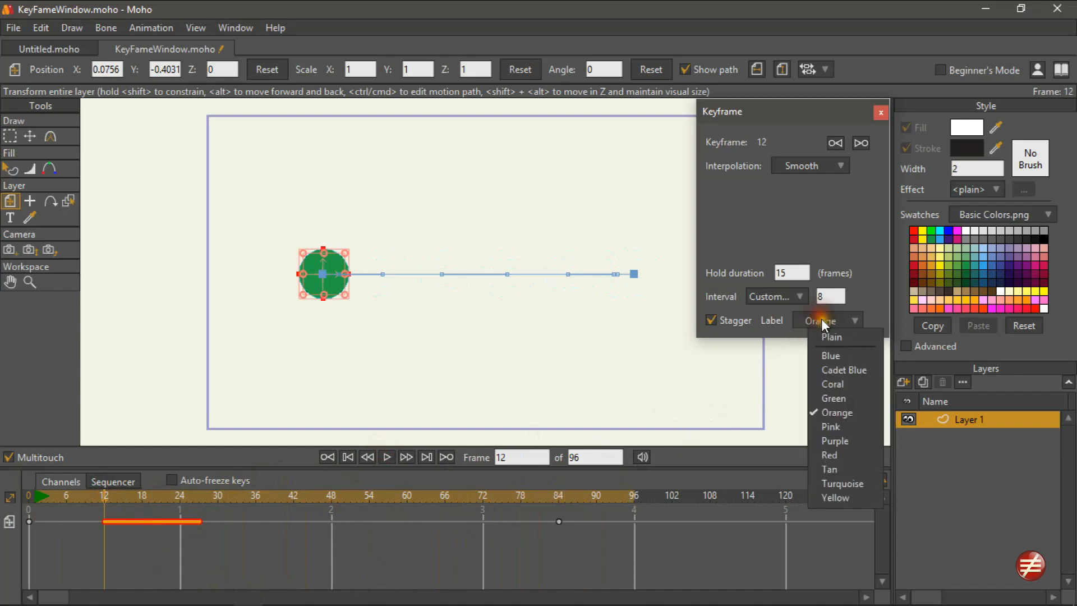
{"action": "left_click", "coordinate": [837, 386]}
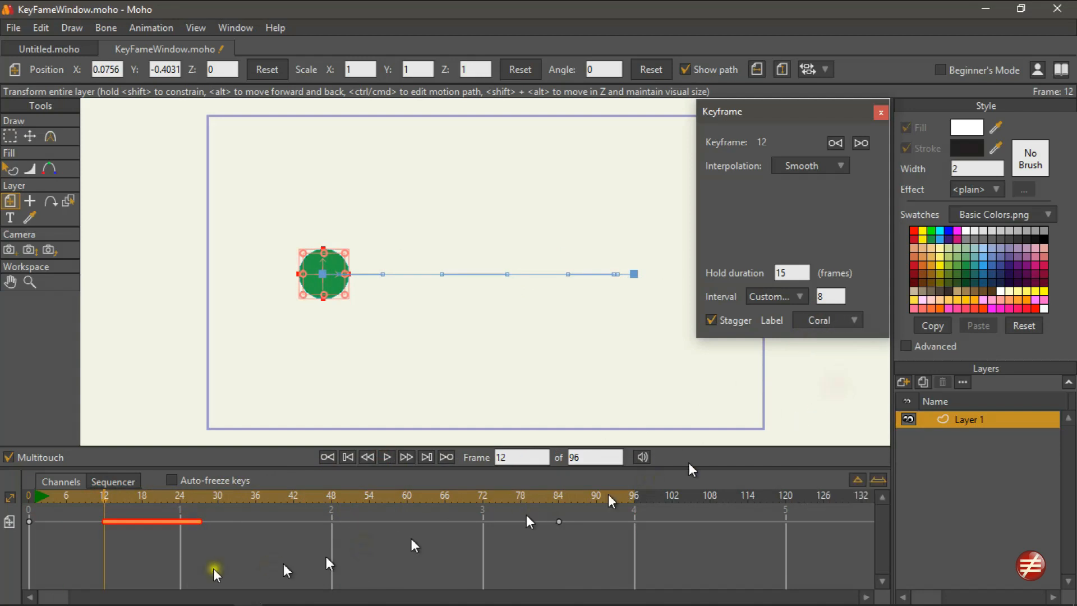
{"action": "left_click", "coordinate": [832, 315]}
{"action": "left_click", "coordinate": [842, 338]}
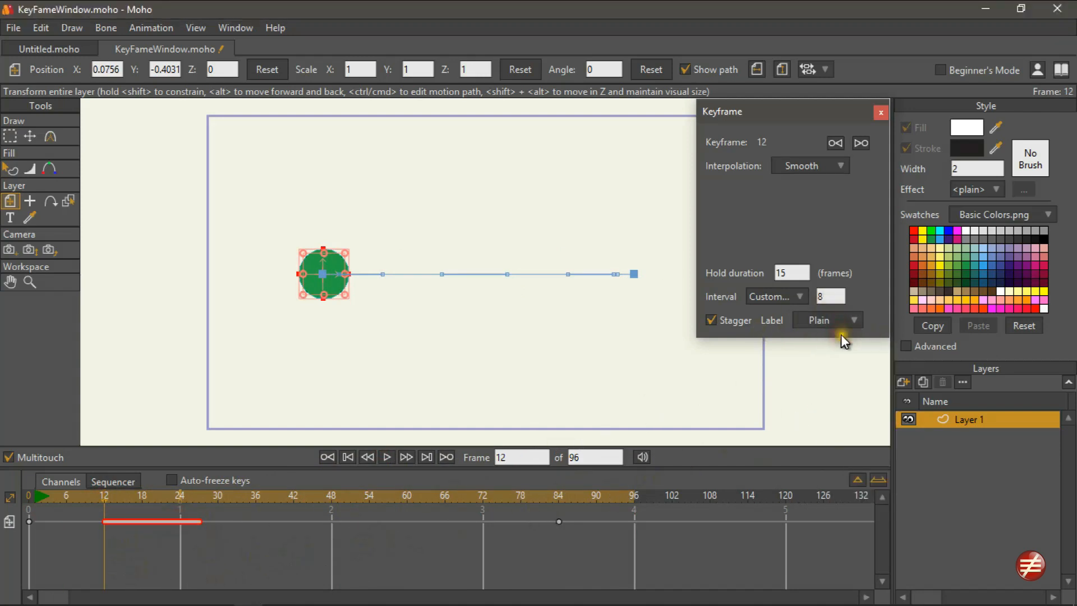
{"action": "left_click", "coordinate": [206, 535]}
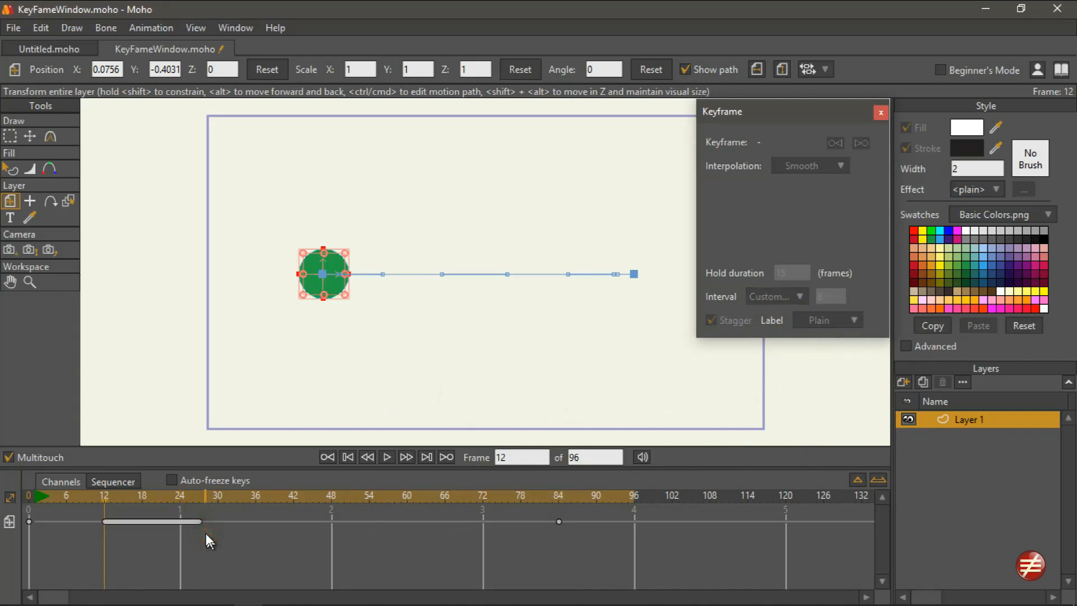